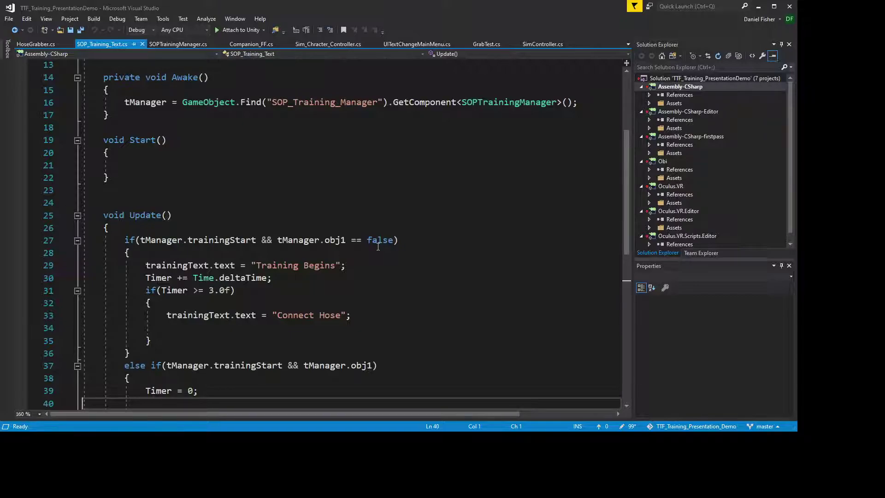
# Review the SOP_Training_Text script, including its timed training messages, and glance at the SOPTrainingManager script
pyautogui.scroll(-6, 352, 178)
pyautogui.scroll(10, 357, 189)
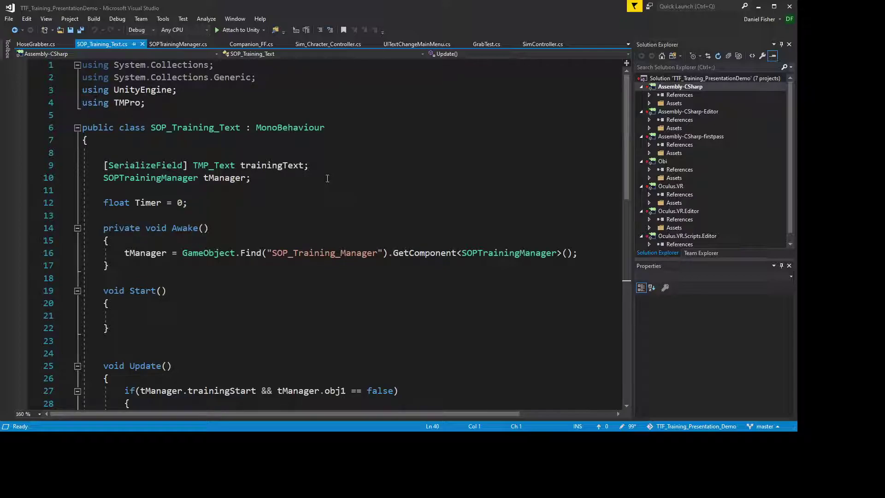
pyautogui.click(174, 44)
pyautogui.click(104, 44)
# Read through the Companion_FF script, examining its waypoint movement, hydrant logic, state switch and animation methods
pyautogui.click(240, 44)
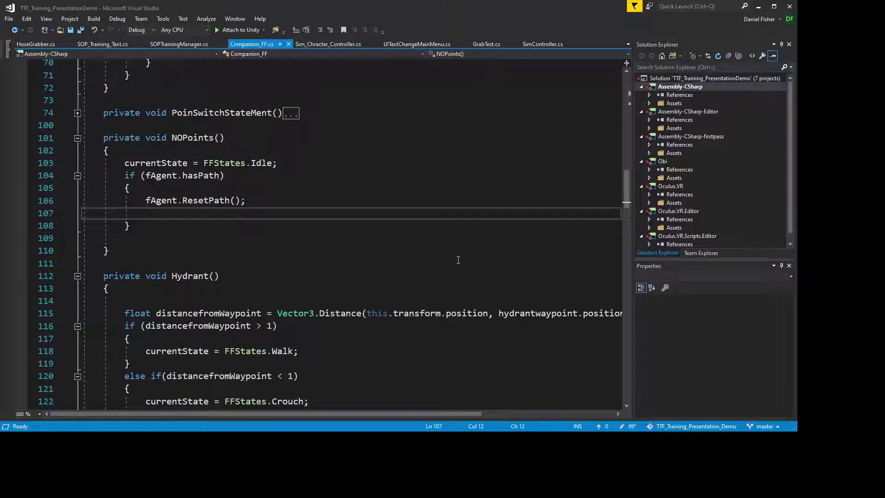
pyautogui.scroll(12, 458, 256)
pyautogui.scroll(10, 432, 364)
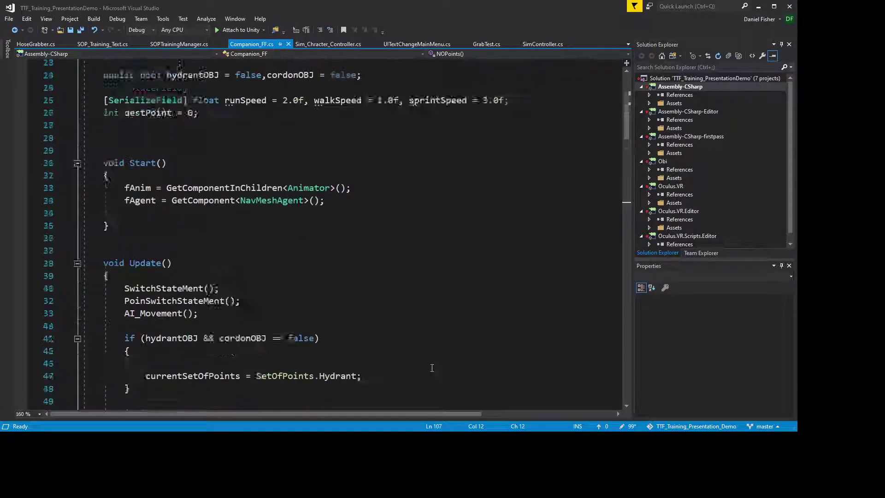
pyautogui.scroll(-9, 433, 365)
pyautogui.scroll(-20, 437, 367)
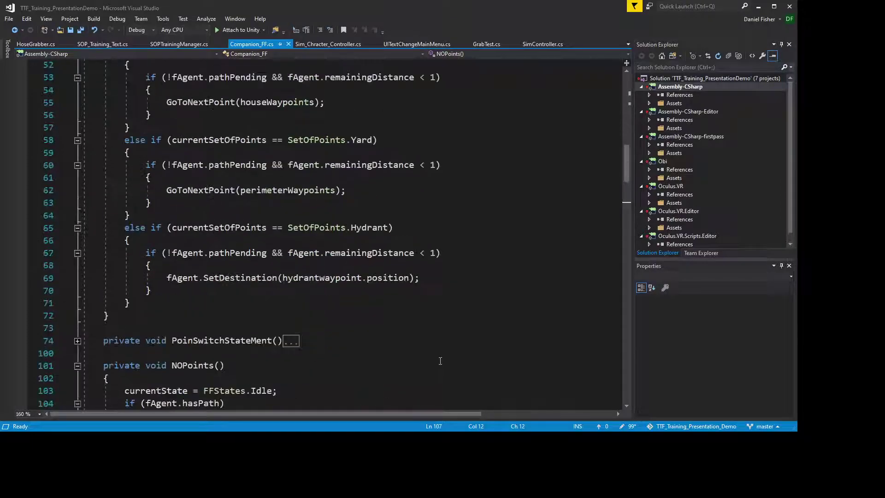
pyautogui.scroll(-20, 429, 370)
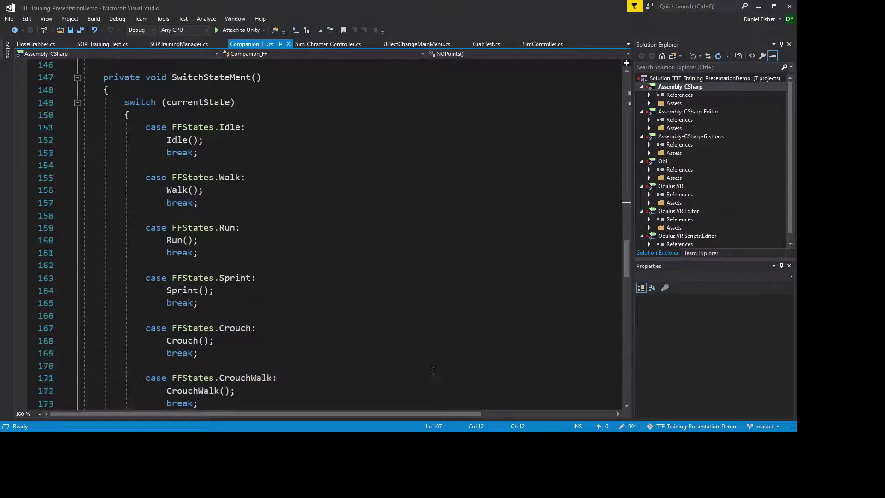
pyautogui.scroll(-4, 417, 370)
pyautogui.scroll(7, 415, 364)
pyautogui.scroll(-10, 414, 361)
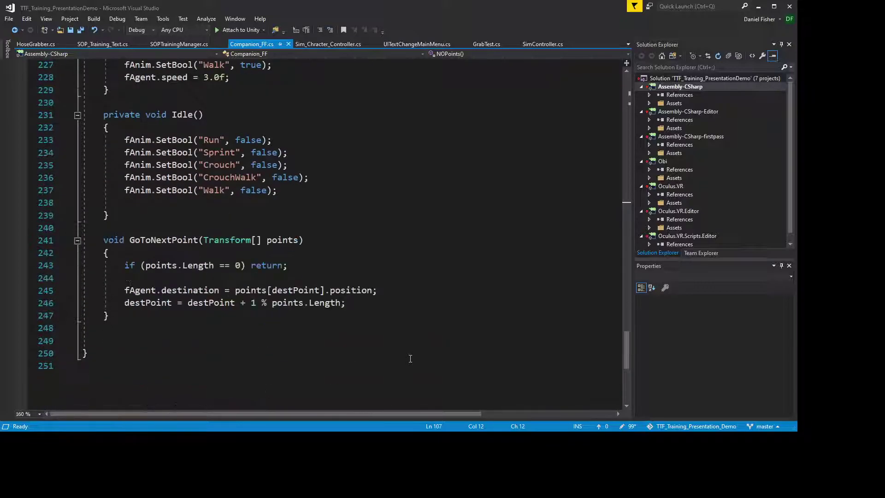
pyautogui.scroll(20, 405, 368)
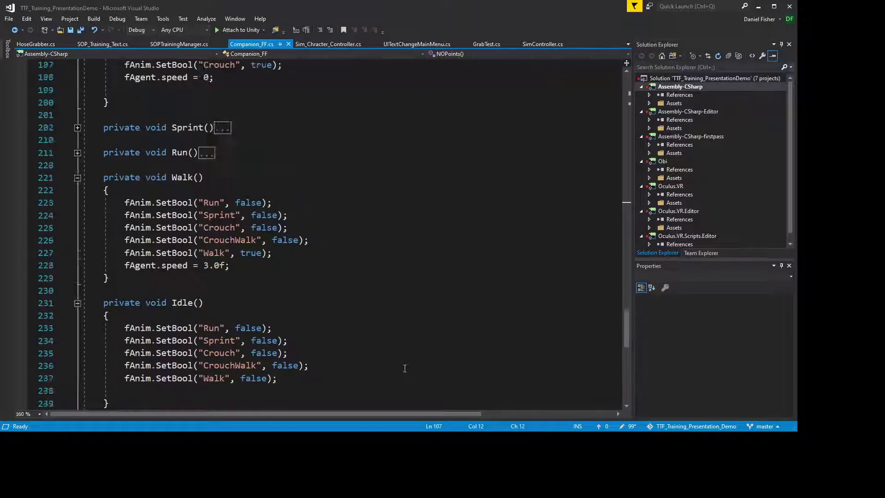
pyautogui.scroll(20, 405, 360)
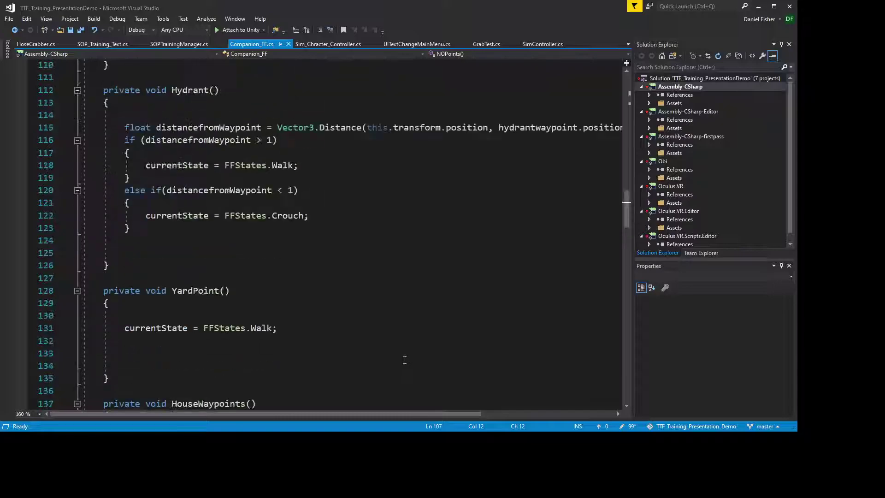
pyautogui.scroll(9, 405, 360)
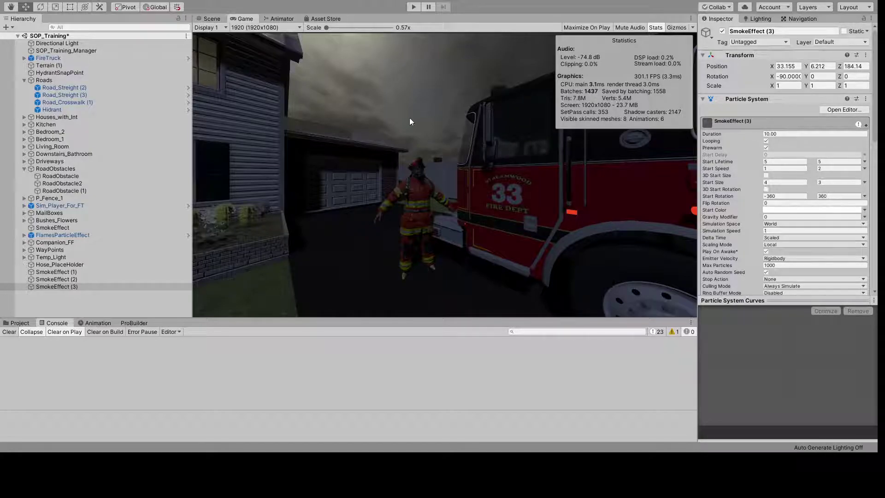
# Switch to the Unity editor's Scene view and examine the fire truck, companion firefighter and driveway beside the house
pyautogui.click(212, 19)
pyautogui.scroll(-3, 530, 173)
pyautogui.moveTo(532, 175); pyautogui.dragTo(464, 224, button='right')
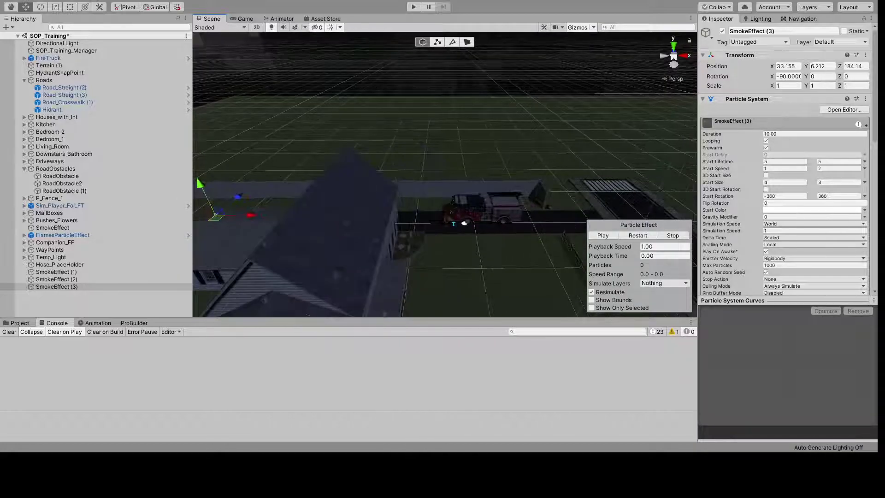
pyautogui.scroll(5, 462, 290)
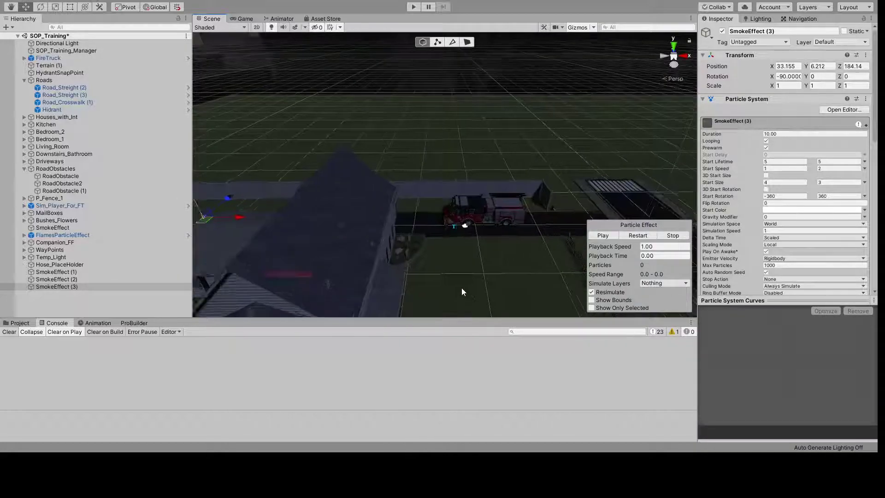
pyautogui.scroll(4, 464, 294)
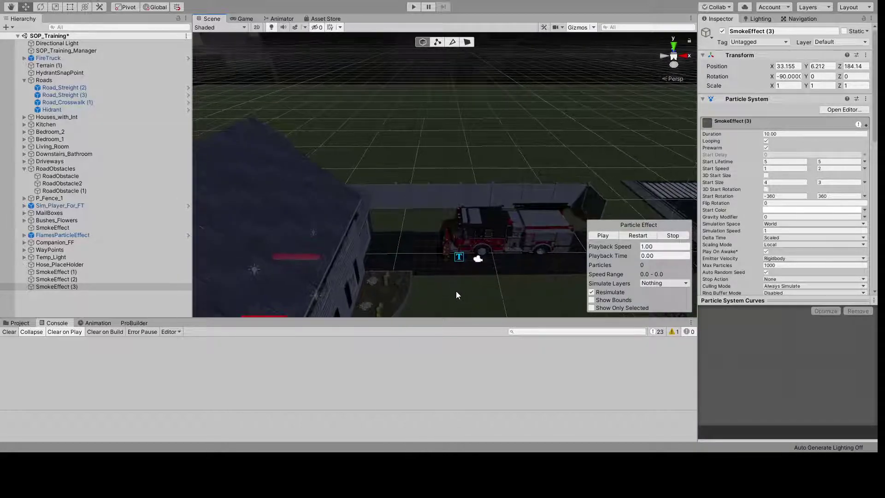
pyautogui.moveTo(456, 282); pyautogui.dragTo(853, 407, button='right')
pyautogui.moveTo(387, 216); pyautogui.dragTo(351, 189)
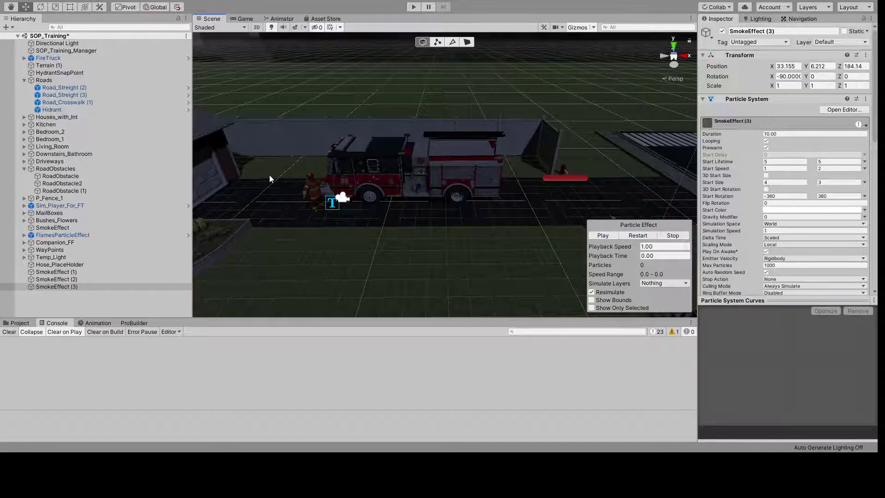
pyautogui.moveTo(288, 197); pyautogui.dragTo(495, 258, button='middle')
pyautogui.scroll(2, 495, 268)
pyautogui.scroll(-5, 510, 266)
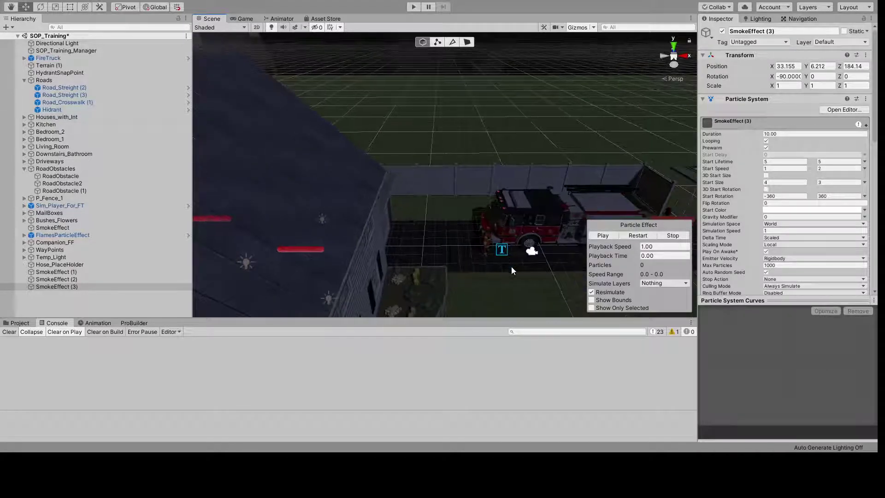
pyautogui.scroll(-6, 509, 264)
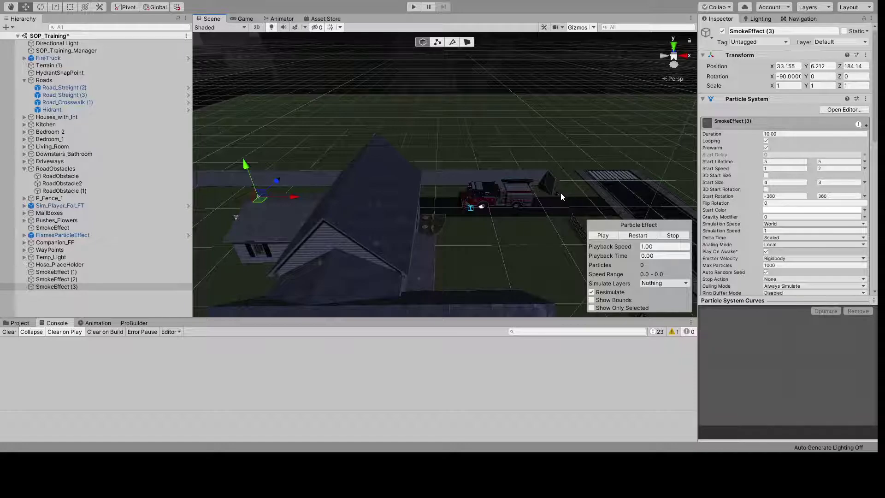
# Examine the fenced backyard and the rear of the house in the scene
pyautogui.moveTo(337, 224); pyautogui.dragTo(519, 250, button='middle')
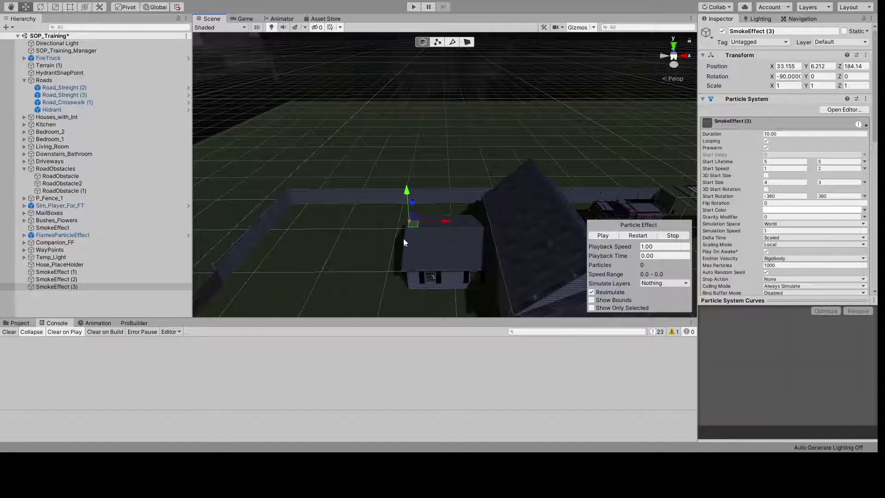
pyautogui.moveTo(427, 222); pyautogui.dragTo(510, 177, button='middle')
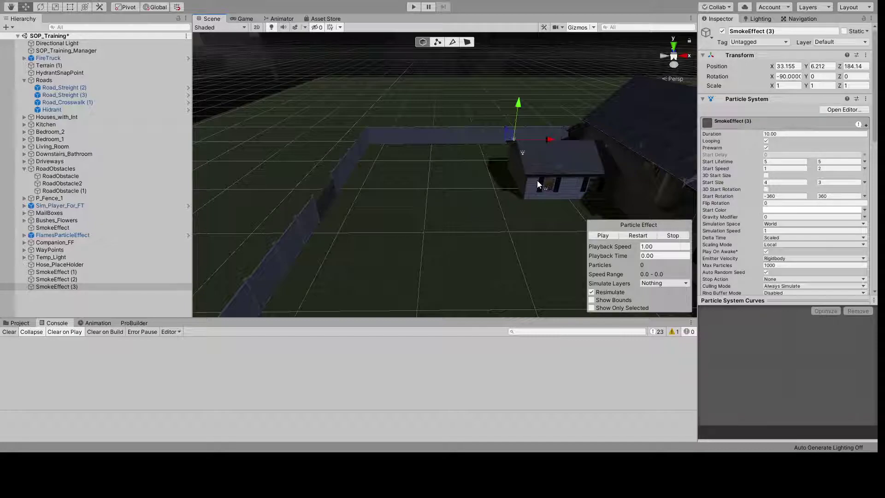
pyautogui.scroll(-5, 551, 193)
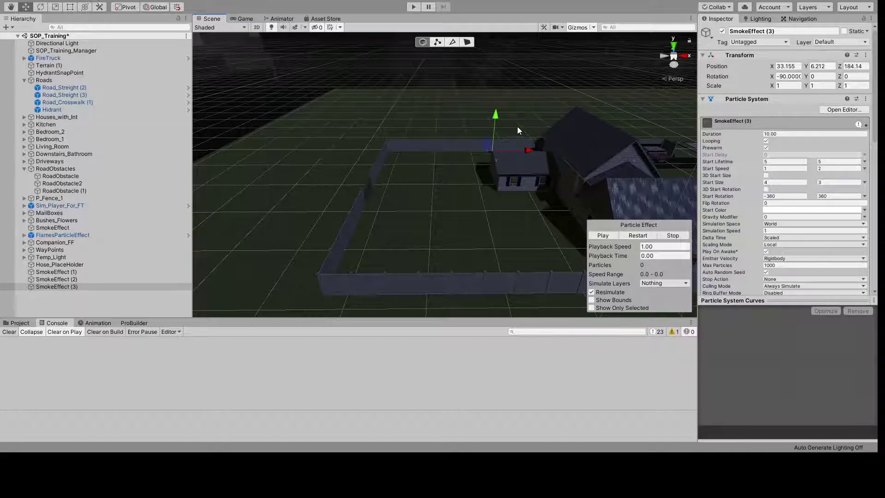
pyautogui.scroll(-3, 458, 215)
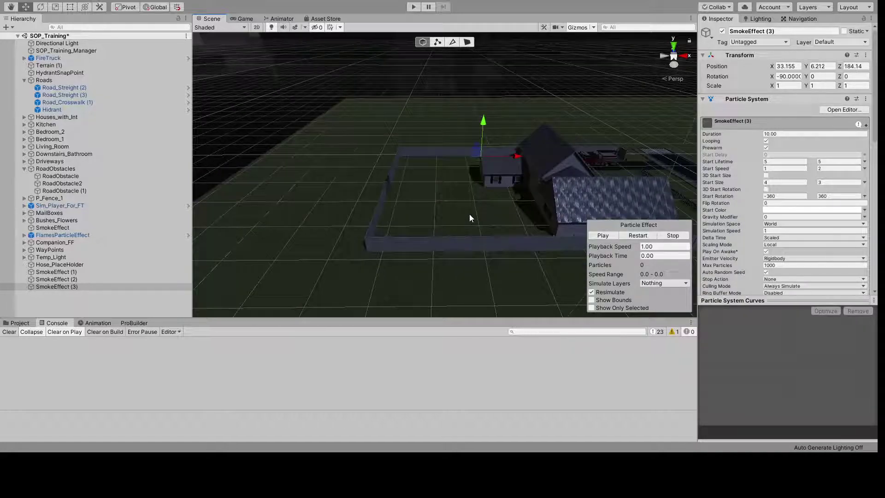
pyautogui.scroll(5, 482, 203)
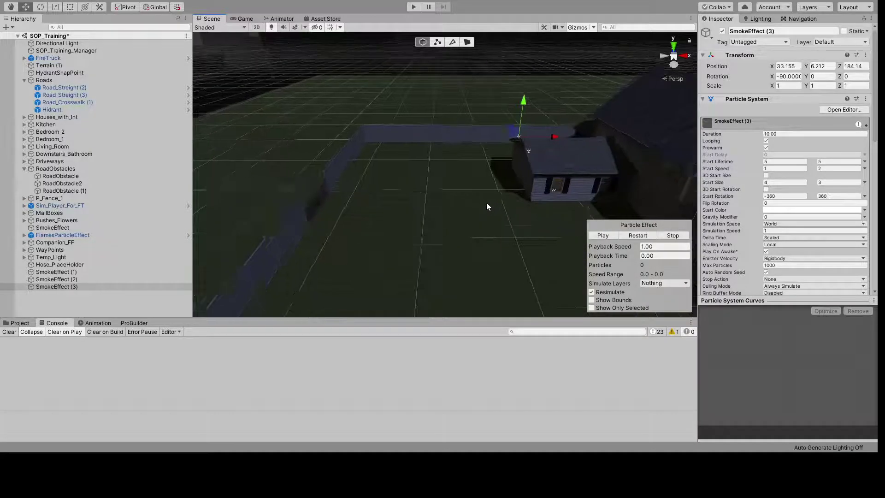
pyautogui.scroll(3, 482, 205)
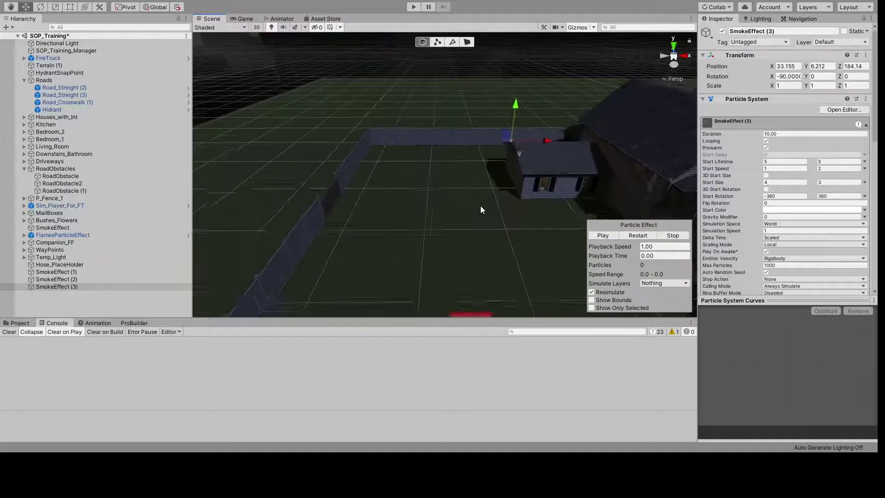
# Look back over the fire truck area and inspect the waypoints around the house's front porch
pyautogui.moveTo(494, 203); pyautogui.dragTo(111, 264, button='middle')
pyautogui.scroll(3, 416, 272)
pyautogui.scroll(4, 416, 272)
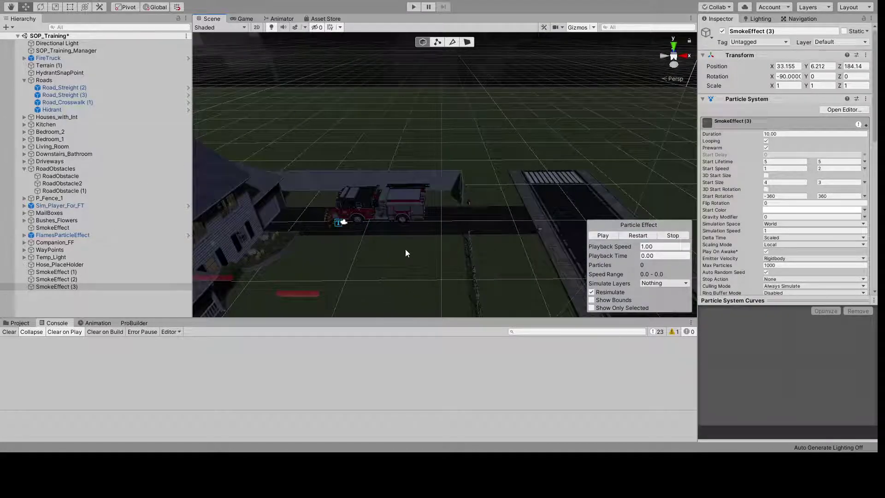
pyautogui.scroll(-2, 447, 256)
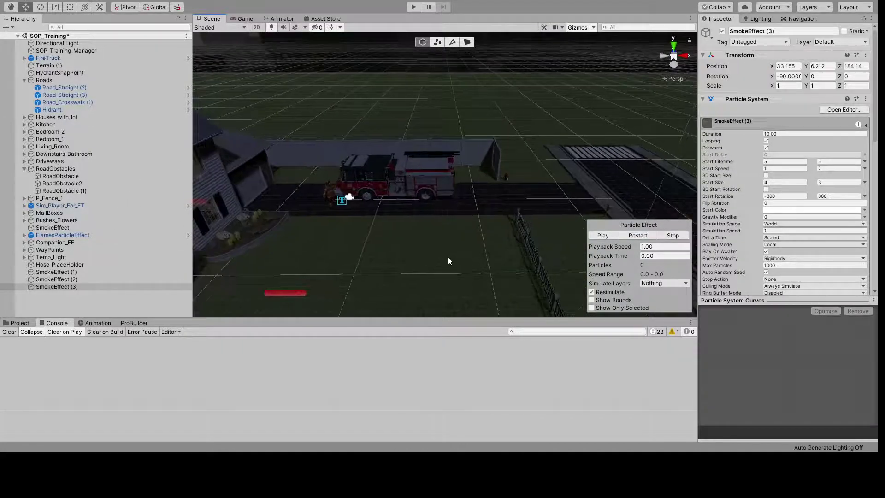
pyautogui.keyDown('alt'); pyautogui.moveTo(449, 257); pyautogui.dragTo(296, 239); pyautogui.keyUp('alt')
pyautogui.scroll(5, 327, 255)
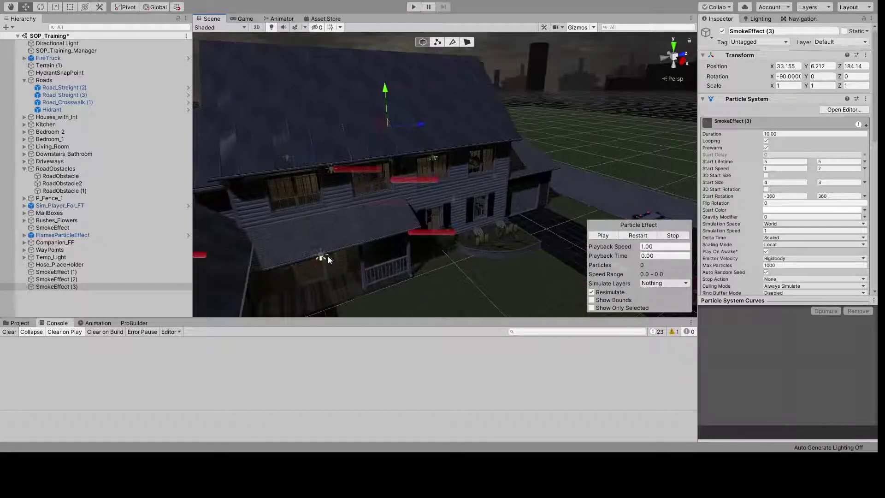
pyautogui.scroll(5, 336, 255)
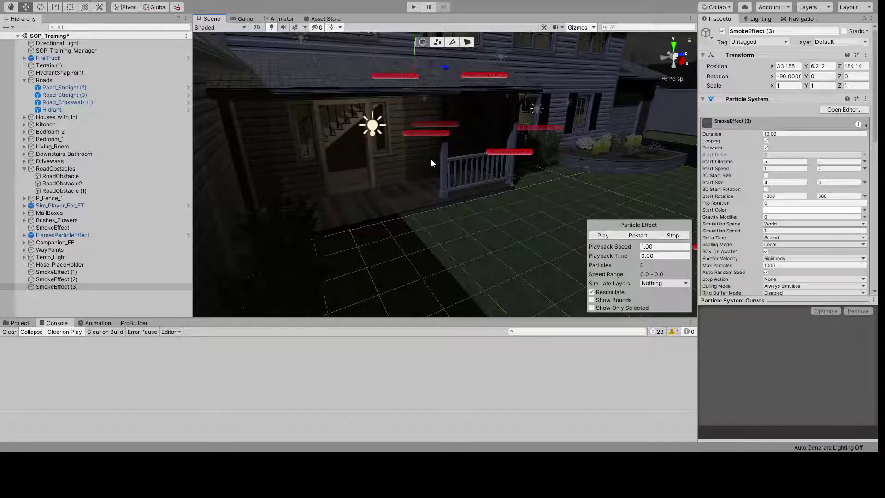
pyautogui.scroll(1, 391, 189)
pyautogui.scroll(8, 389, 189)
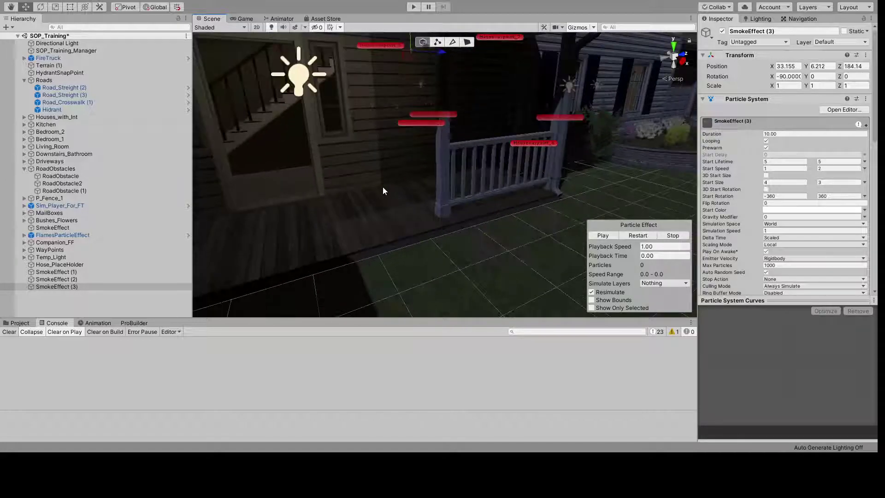
# Inspect the house waypoints placed along the interior hallway and rooms
pyautogui.moveTo(553, 207); pyautogui.dragTo(544, 165, button='right')
pyautogui.moveTo(543, 177); pyautogui.dragTo(447, 175)
pyautogui.scroll(-3, 447, 175)
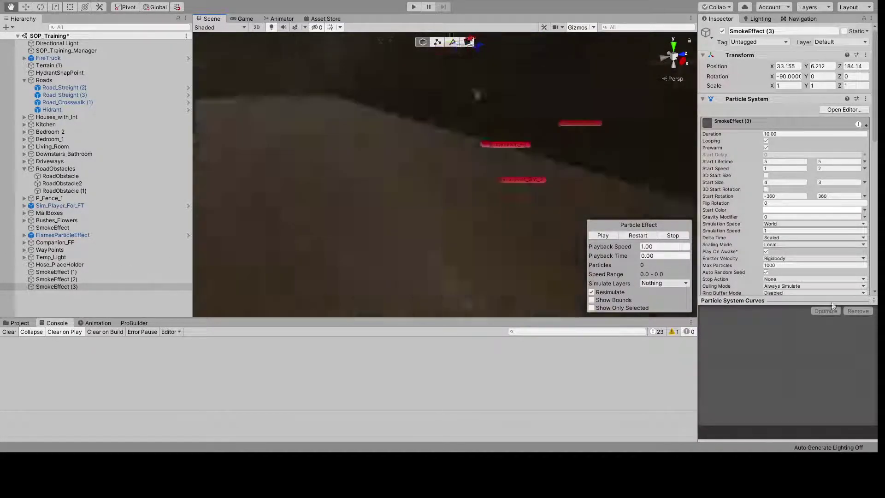
pyautogui.moveTo(592, 236); pyautogui.dragTo(379, 172, button='middle')
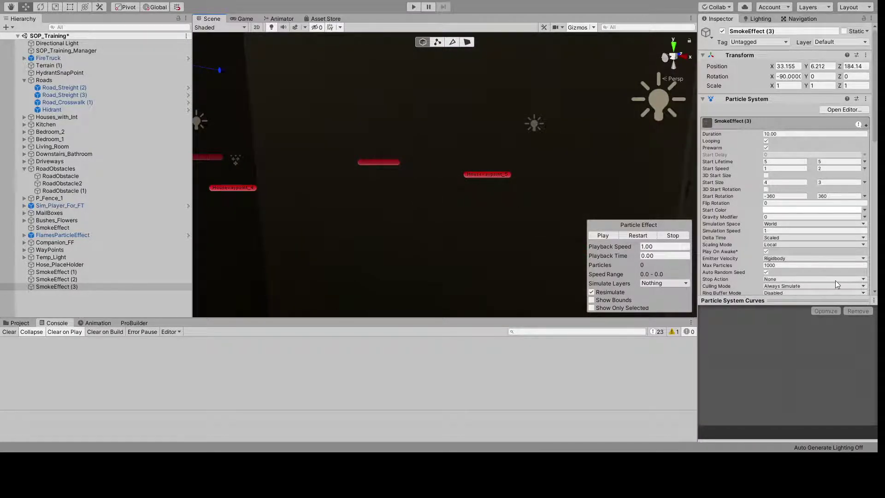
pyautogui.scroll(-5, 449, 197)
pyautogui.moveTo(437, 159); pyautogui.dragTo(424, 174, button='right')
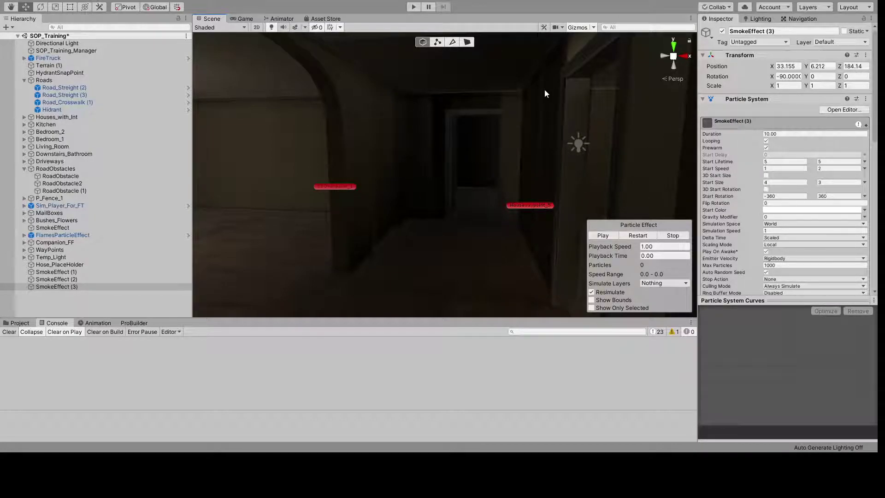
pyautogui.moveTo(442, 220); pyautogui.dragTo(438, 184, button='right')
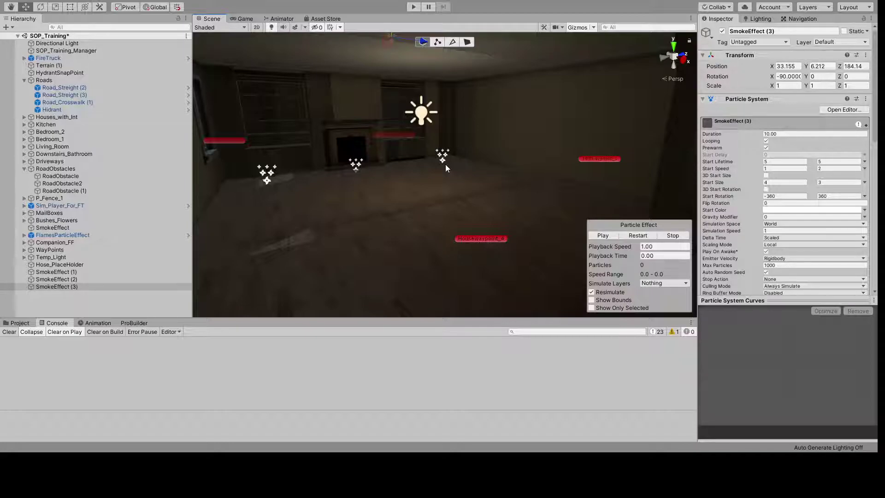
# Examine the SmokeEffect (3) component settings and the particle effects placed around the living-room fireplace
pyautogui.scroll(-10, 756, 201)
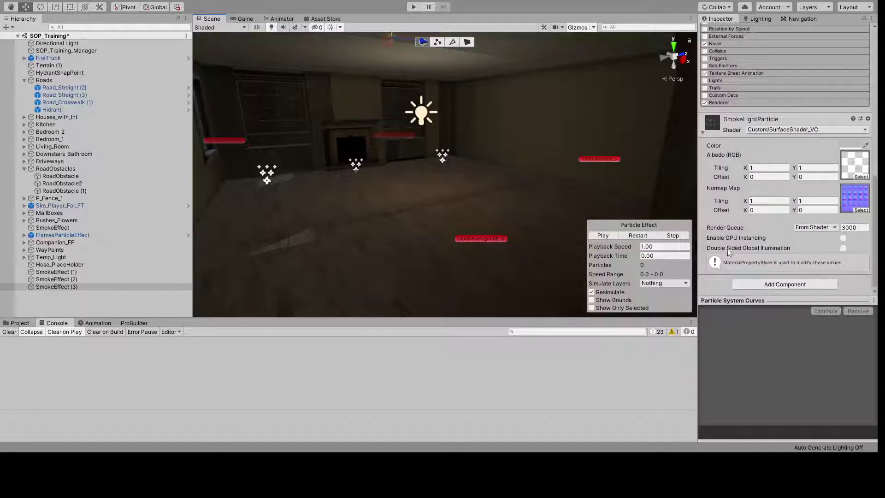
pyautogui.scroll(8, 737, 222)
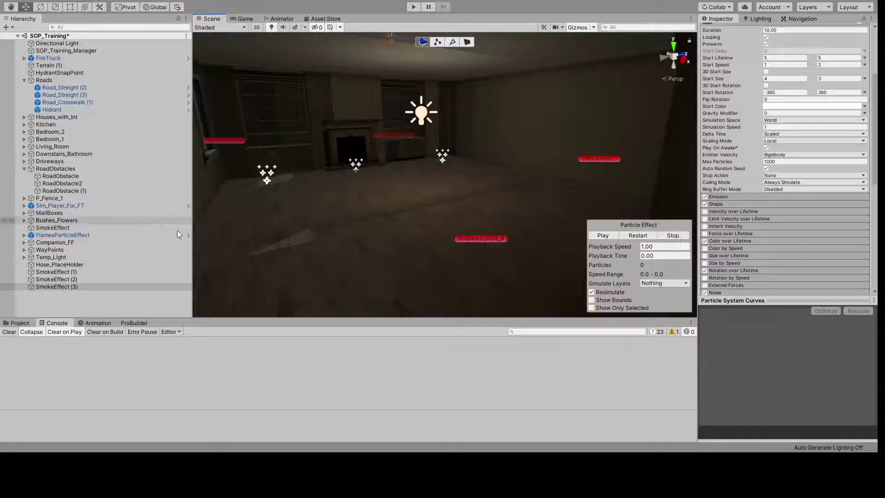
pyautogui.scroll(5, 472, 219)
pyautogui.moveTo(471, 217); pyautogui.dragTo(480, 290, button='middle')
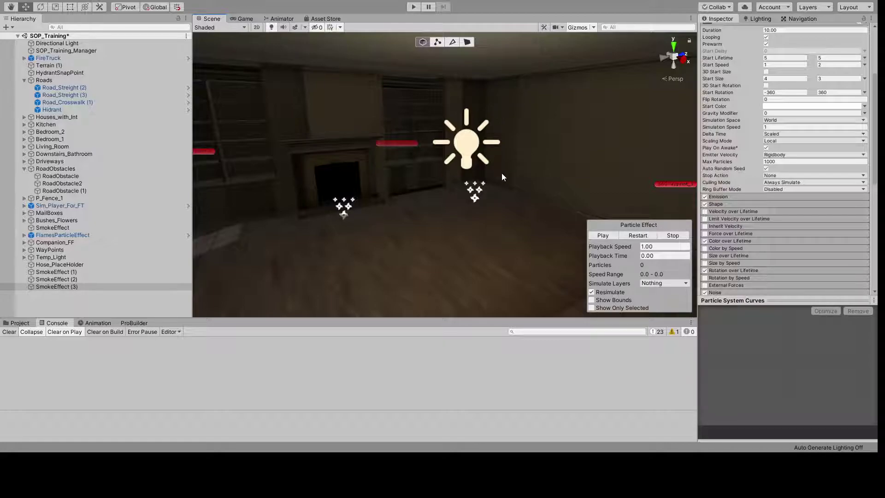
pyautogui.scroll(2, 386, 185)
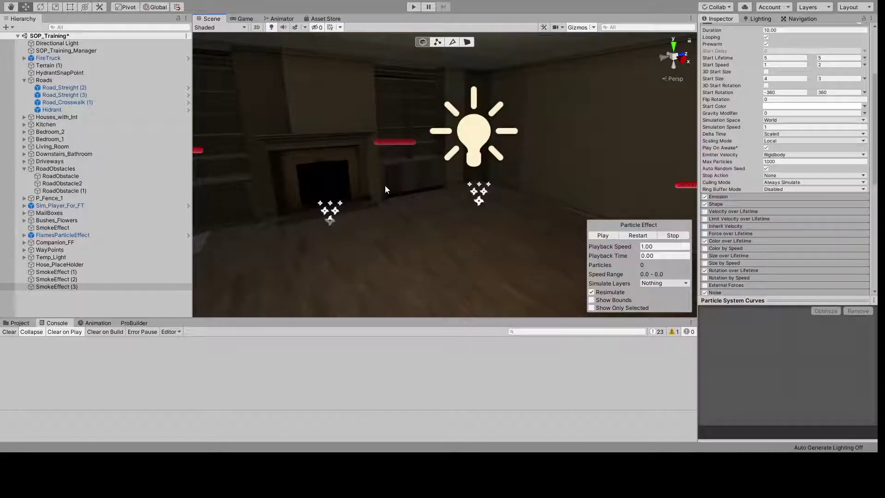
pyautogui.scroll(-2, 387, 202)
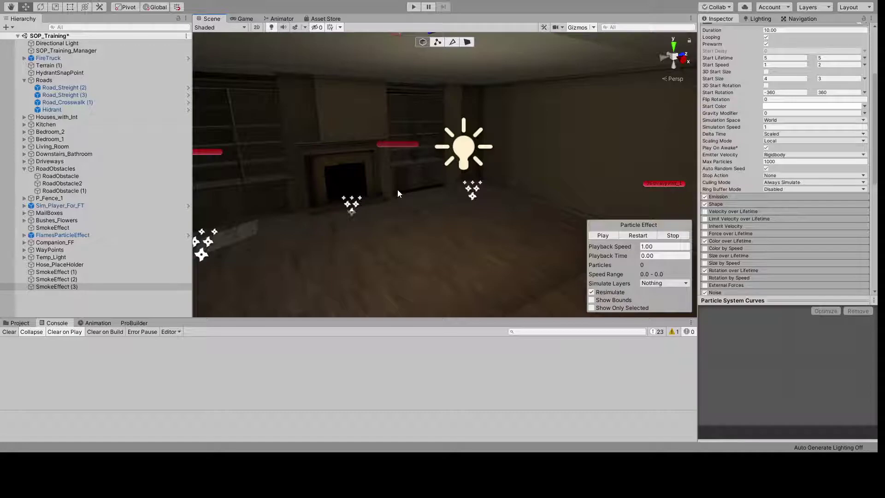
# Preview FlamesParticleEffect in the living-room fireplace and the SmokeEffect (1) and SmokeEffect emitters in the same room
pyautogui.click(354, 203)
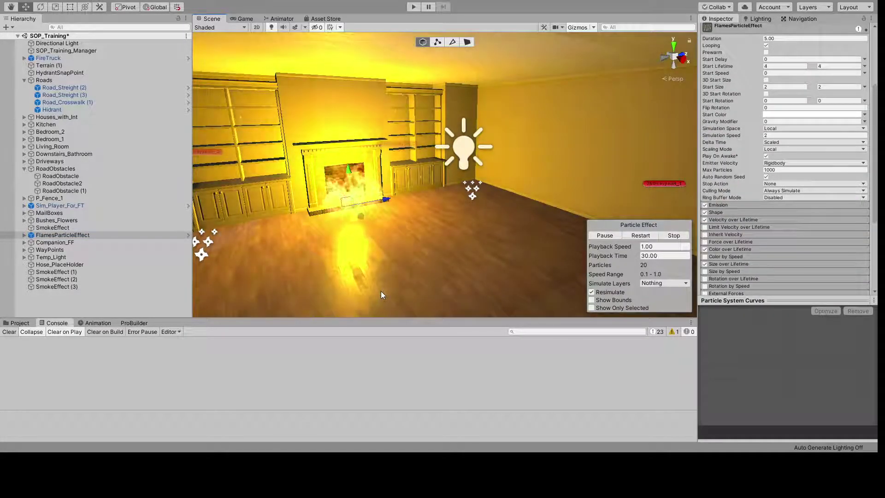
pyautogui.click(474, 191)
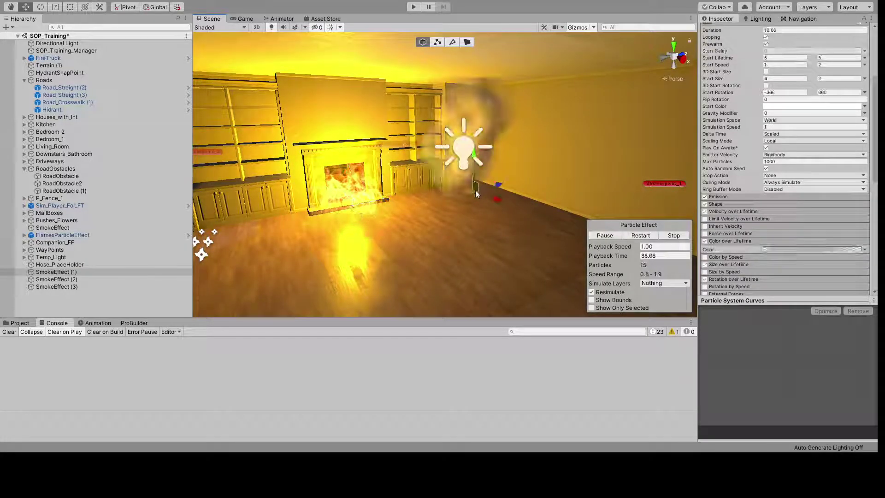
pyautogui.click(206, 240)
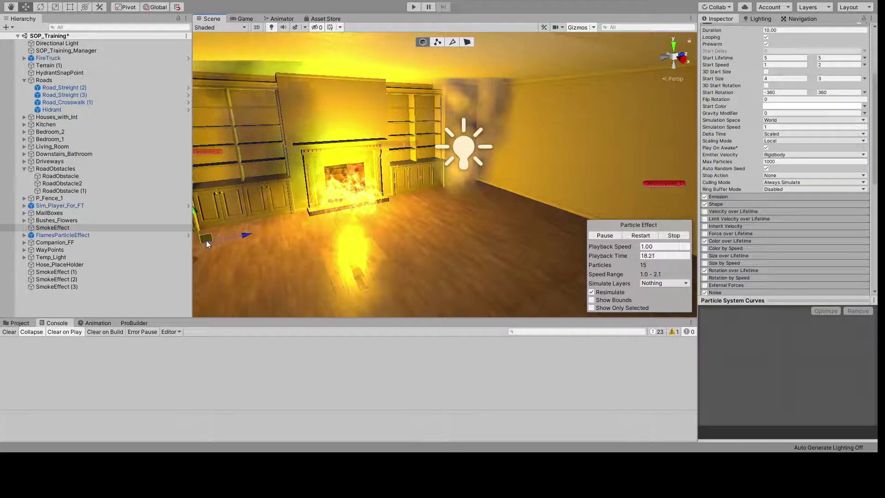
# Preview the SmokeEffect (2) and SmokeEffect (3) emitters at the house roof
pyautogui.scroll(-5, 405, 100)
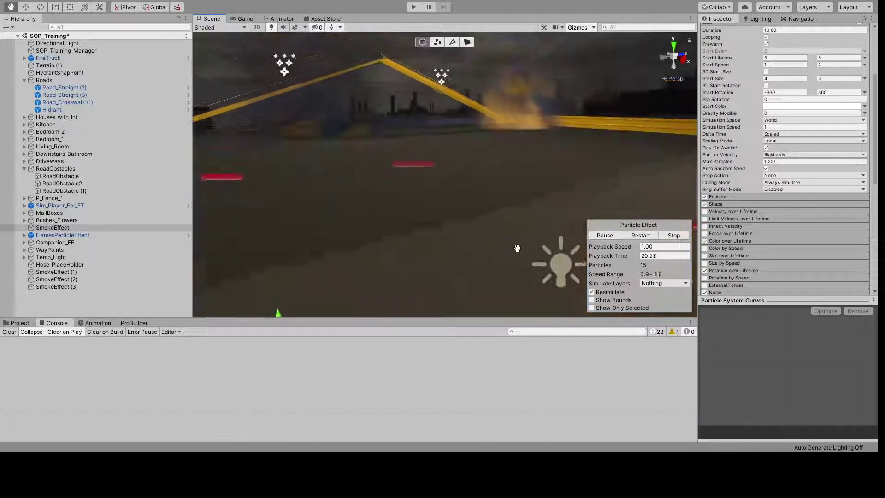
pyautogui.moveTo(405, 100); pyautogui.dragTo(374, 140, button='right')
pyautogui.click(366, 147)
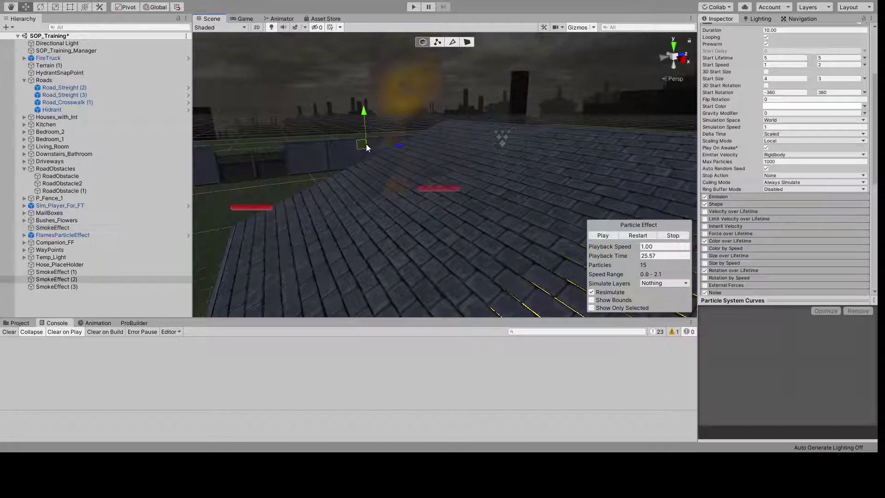
pyautogui.click(501, 135)
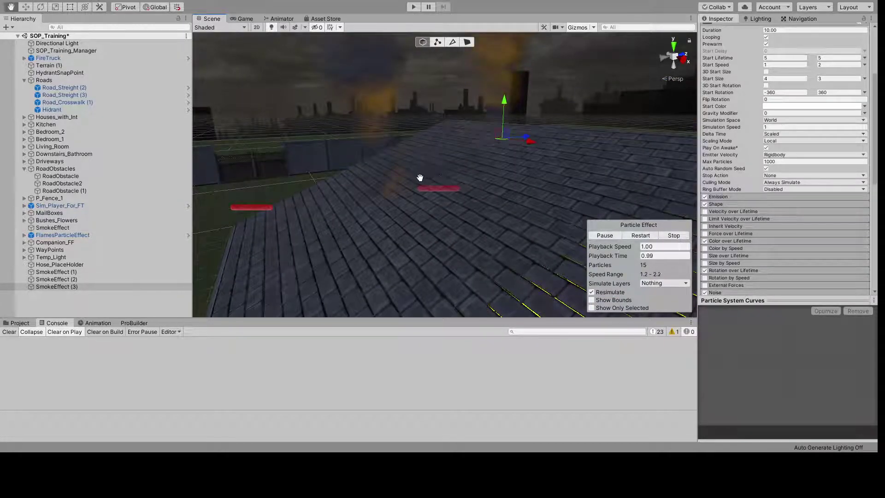
# Look over the house exterior from the roof to the front yard and the parked fire truck
pyautogui.moveTo(419, 178); pyautogui.dragTo(526, 225, button='middle')
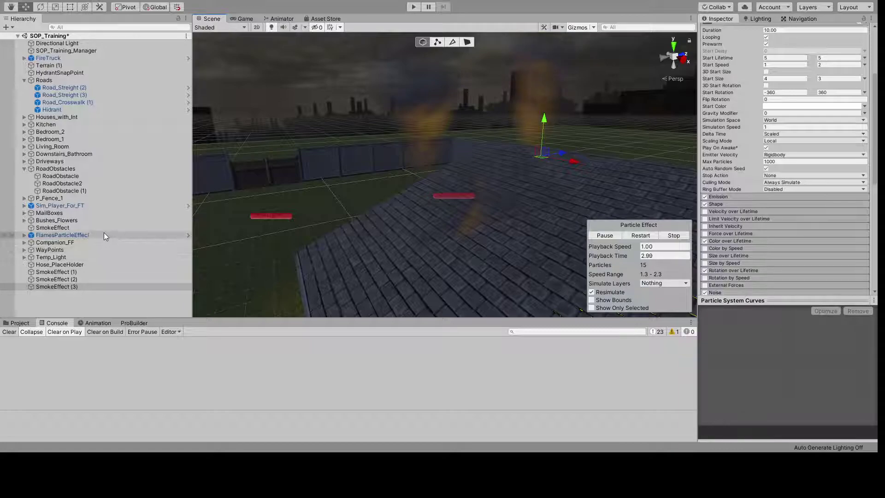
pyautogui.keyDown('alt'); pyautogui.moveTo(603, 217); pyautogui.dragTo(409, 186); pyautogui.keyUp('alt')
pyautogui.scroll(10, 405, 184)
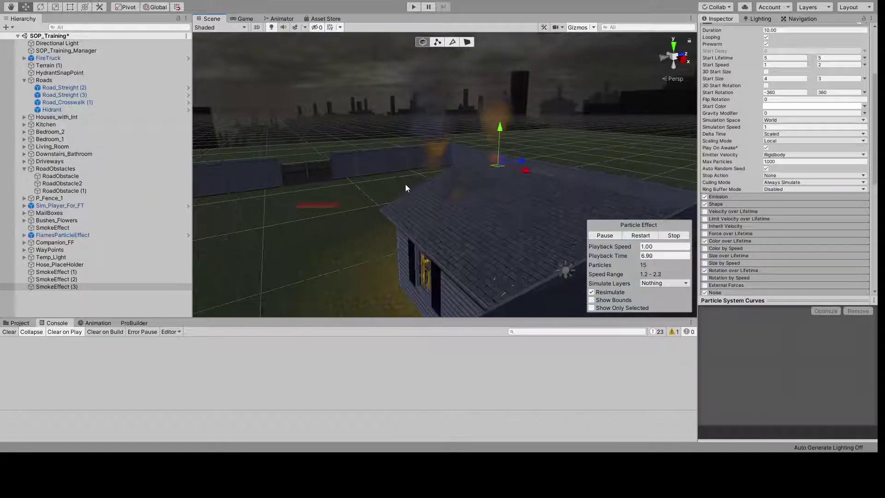
pyautogui.scroll(-10, 404, 185)
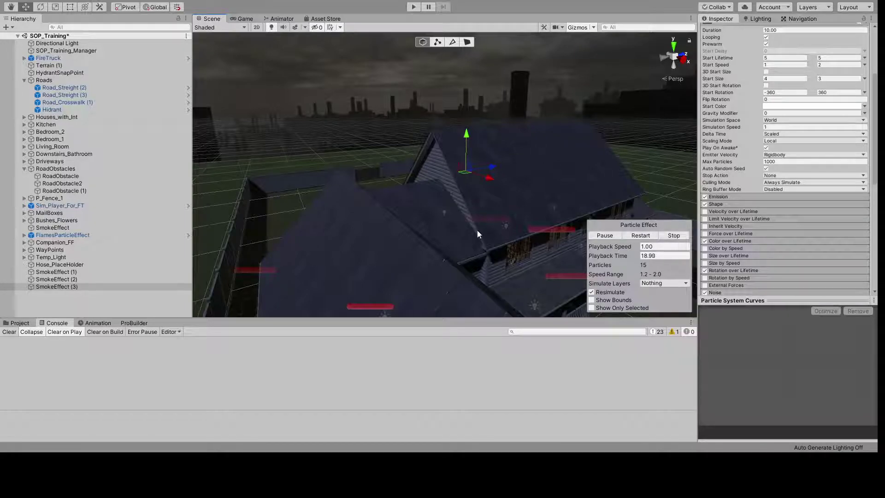
pyautogui.moveTo(559, 211); pyautogui.dragTo(379, 143)
pyautogui.moveTo(379, 142); pyautogui.dragTo(435, 165, button='middle')
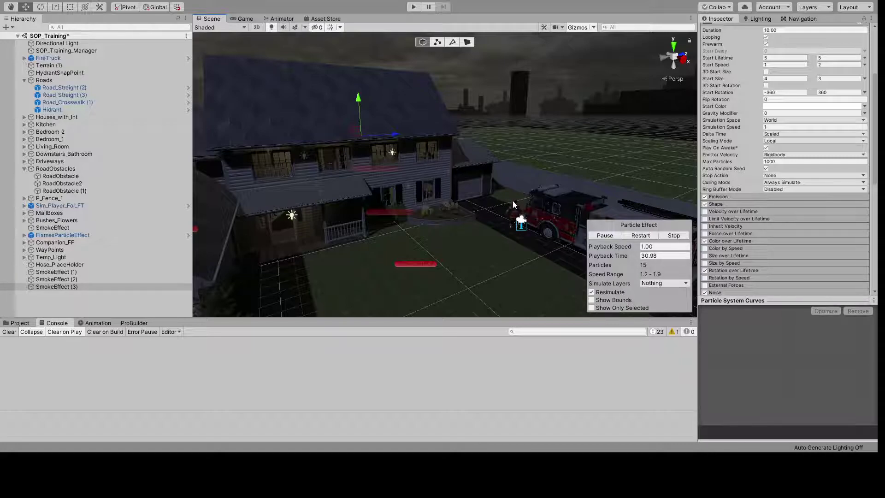
# Frame Companion_FF in the scene, review its script settings and collapse the House Waypoints and Perimeter Waypoints lists
pyautogui.click(59, 243)
pyautogui.press('f')
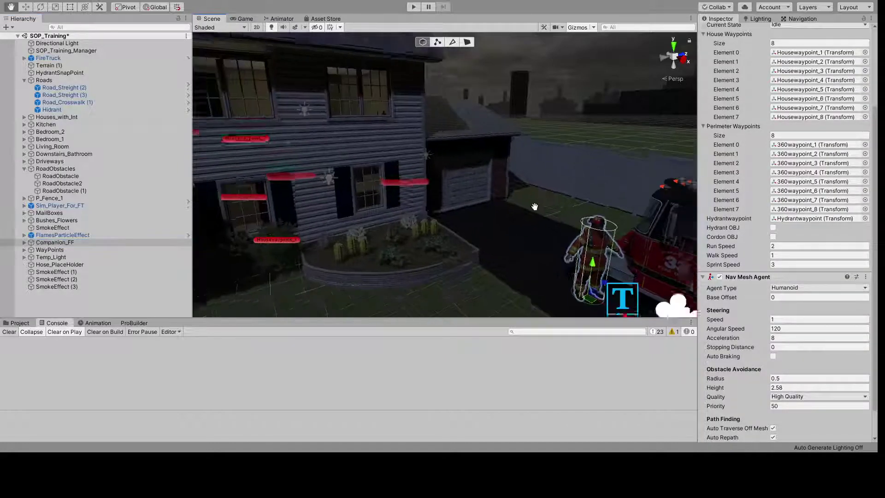
pyautogui.scroll(3, 803, 248)
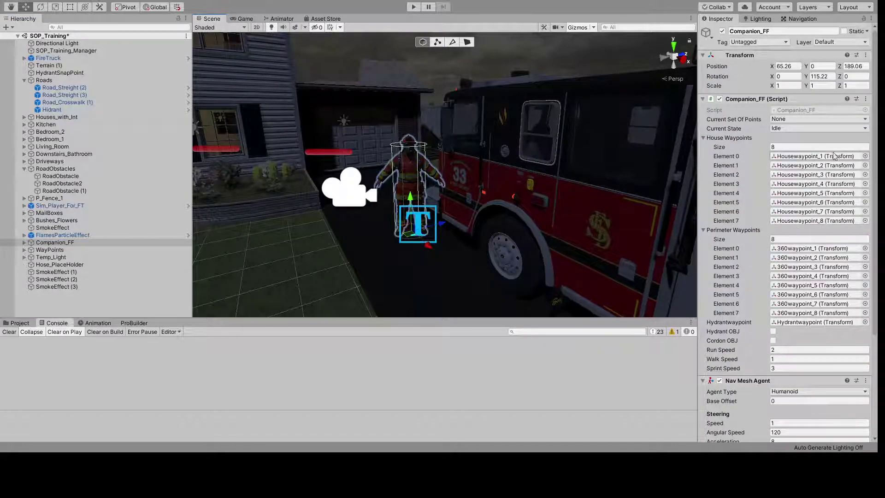
pyautogui.click(703, 138)
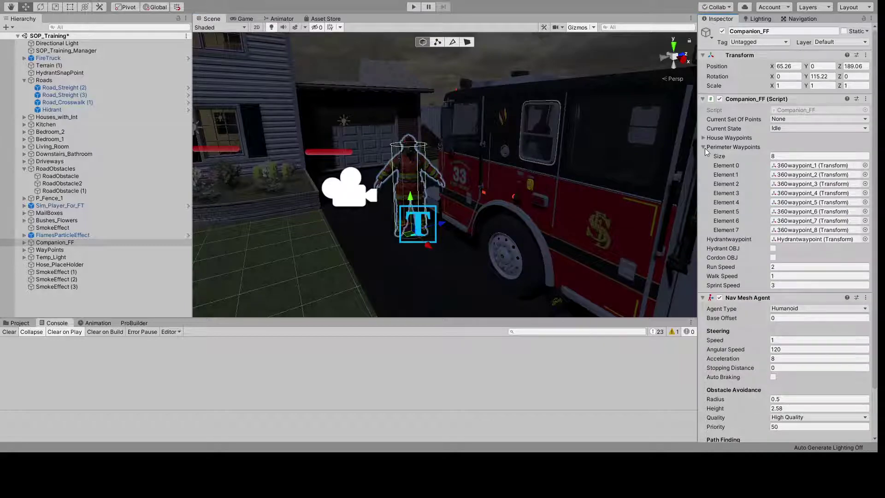
pyautogui.click(704, 147)
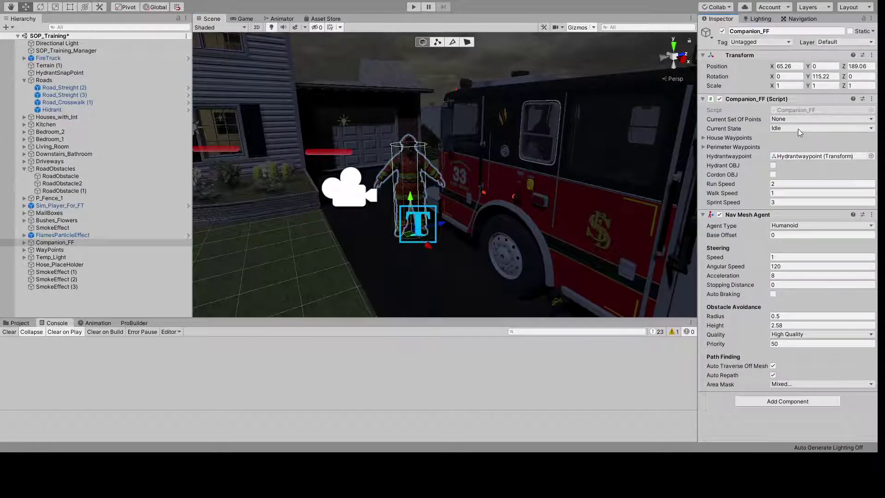
# Run the scene and test the companion's movement with Current Set Of Points set to House
pyautogui.click(412, 7)
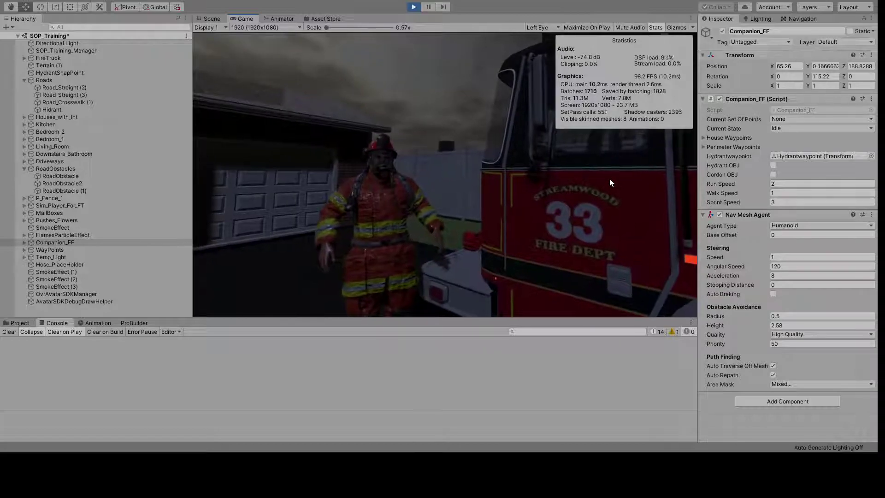
pyautogui.click(806, 119)
pyautogui.click(806, 137)
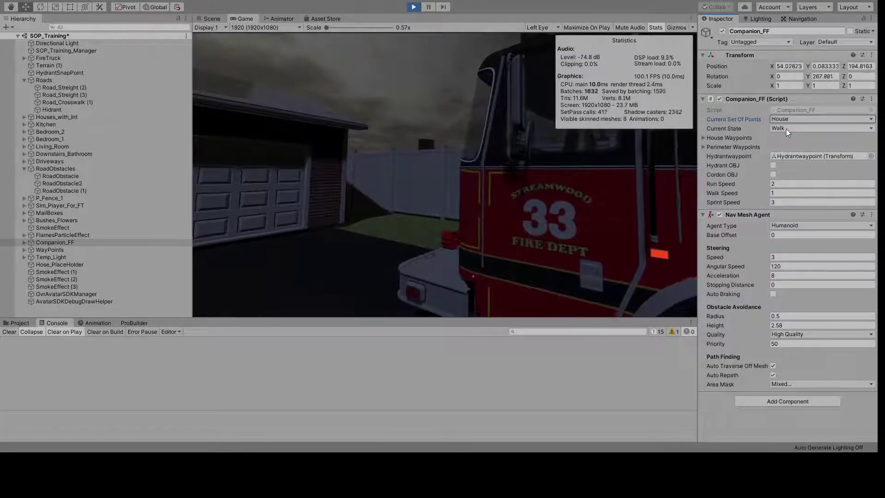
pyautogui.click(813, 119)
pyautogui.click(806, 123)
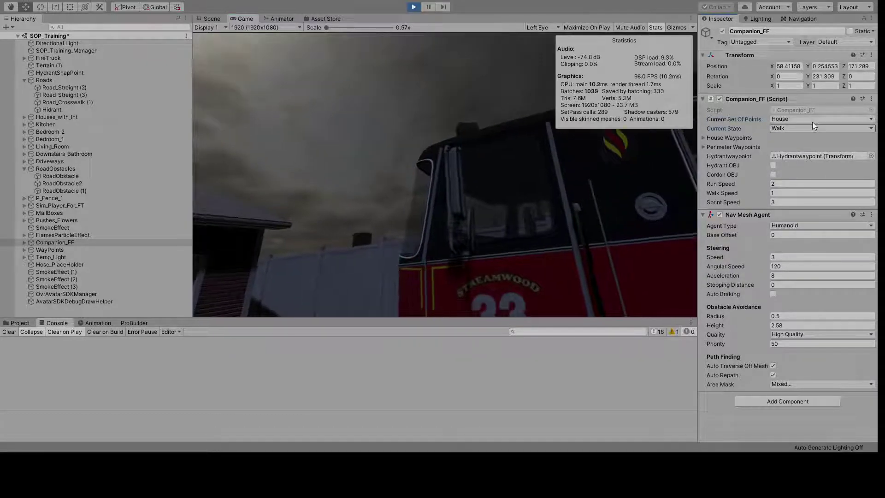
# Set the companion's Current Set Of Points to Hydrant, watch its behavior at the hydrant and stop the test run
pyautogui.click(812, 119)
pyautogui.click(805, 137)
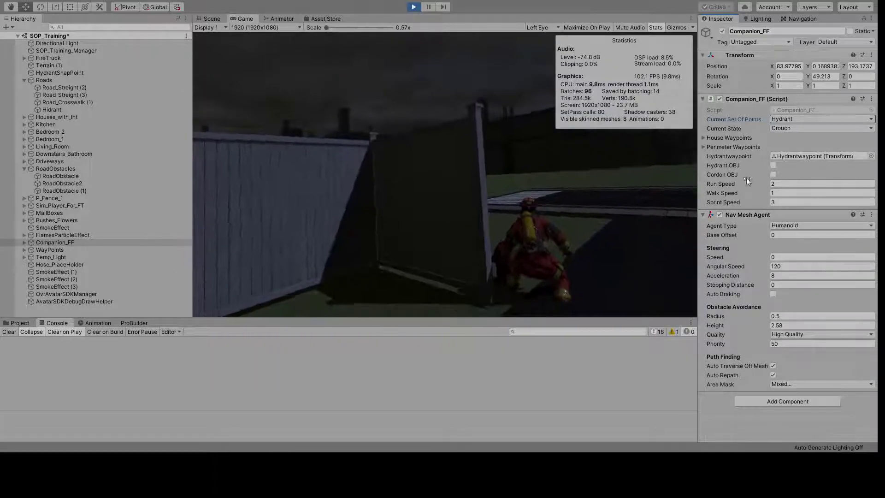
pyautogui.click(413, 7)
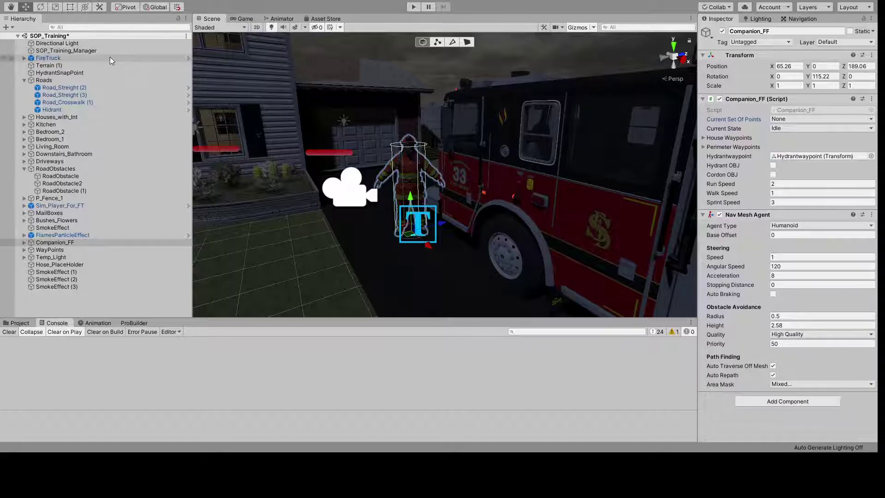
# Test SOP_Training_Manager by running the scene with Training Start enabled, watch the objective sequence and stop the run
pyautogui.click(70, 50)
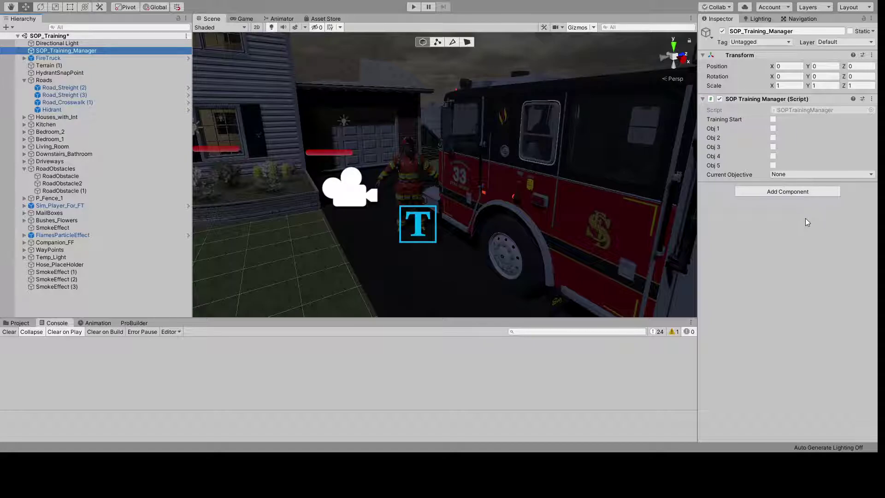
pyautogui.click(413, 7)
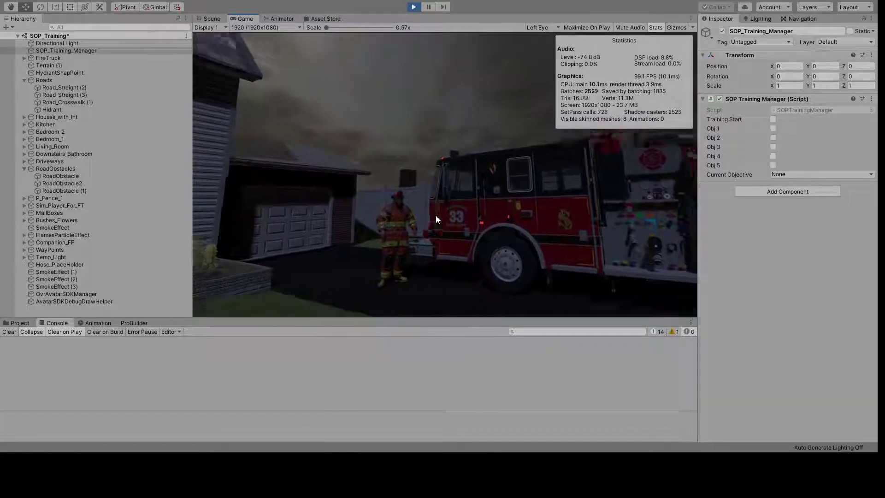
pyautogui.click(773, 119)
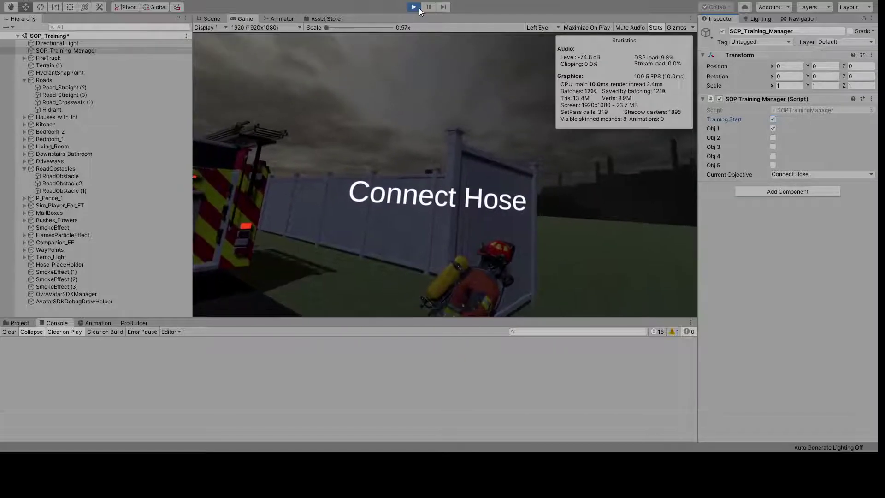
pyautogui.click(416, 7)
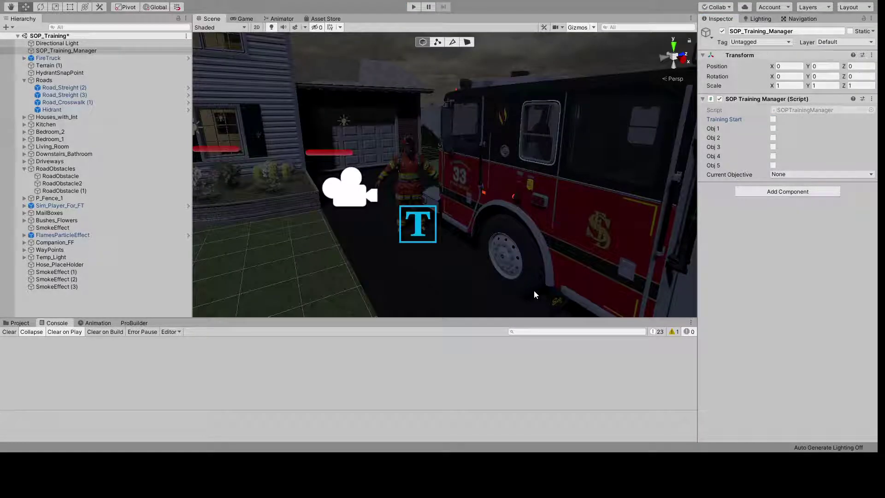